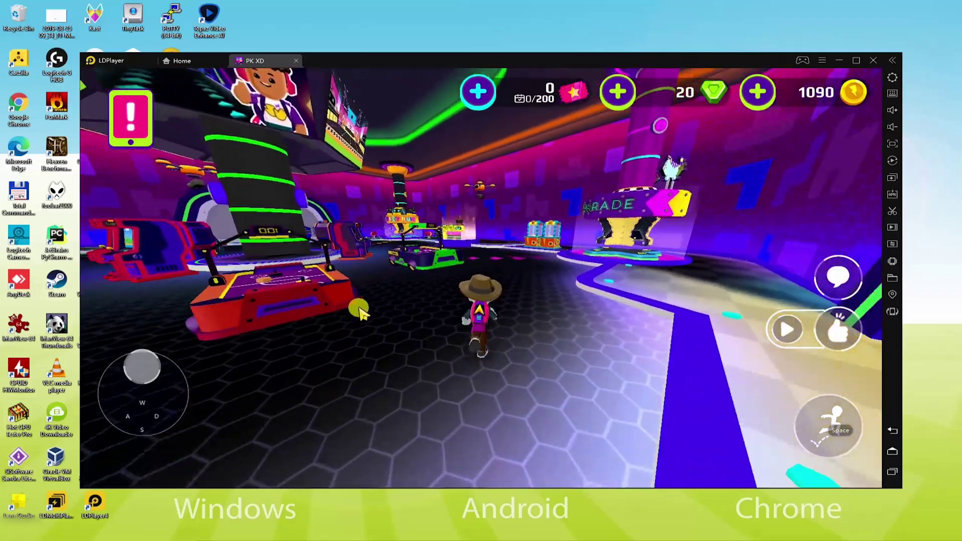
Walk the PK XD avatar through the arcade hall towards the arcade machines, turning the camera along the way.
left_click_drag(359, 308, 272, 310)
key("d")
key("w")
left_click_drag(372, 311, 296, 305)
key("d")
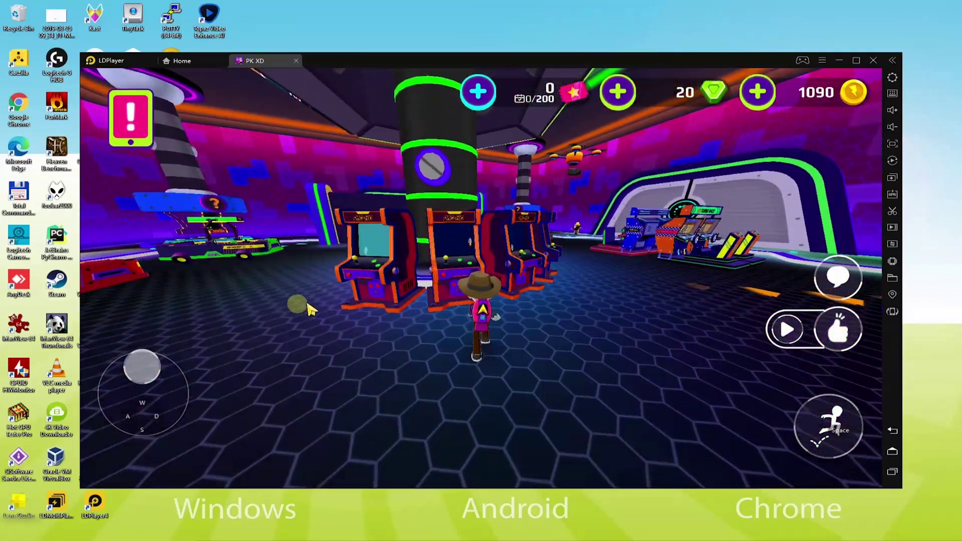
key("d")
key("a")
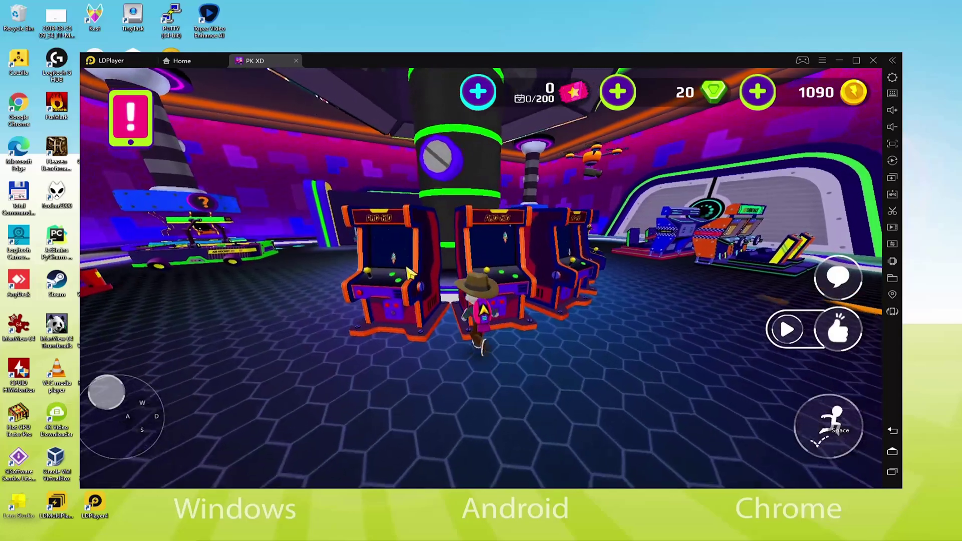
left_click_drag(407, 269, 271, 283)
key("a")
key("a")
key("d")
key("d")
key("a")
key("w")
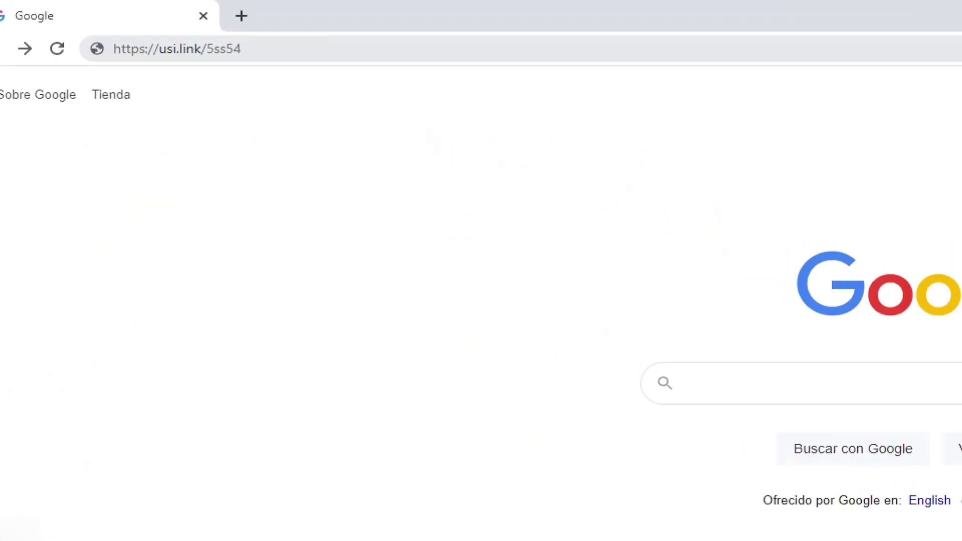
left_click_drag(108, 67, 248, 62)
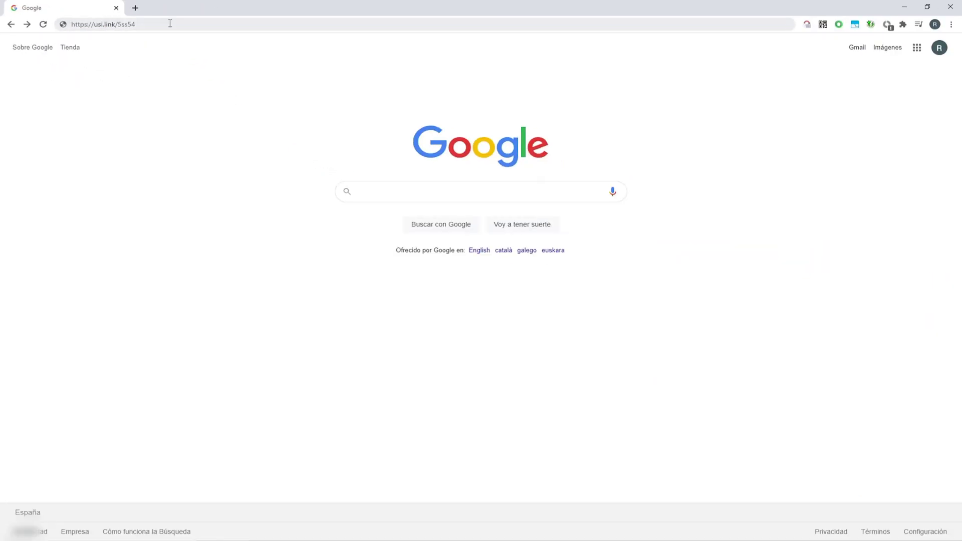
left_click(170, 23)
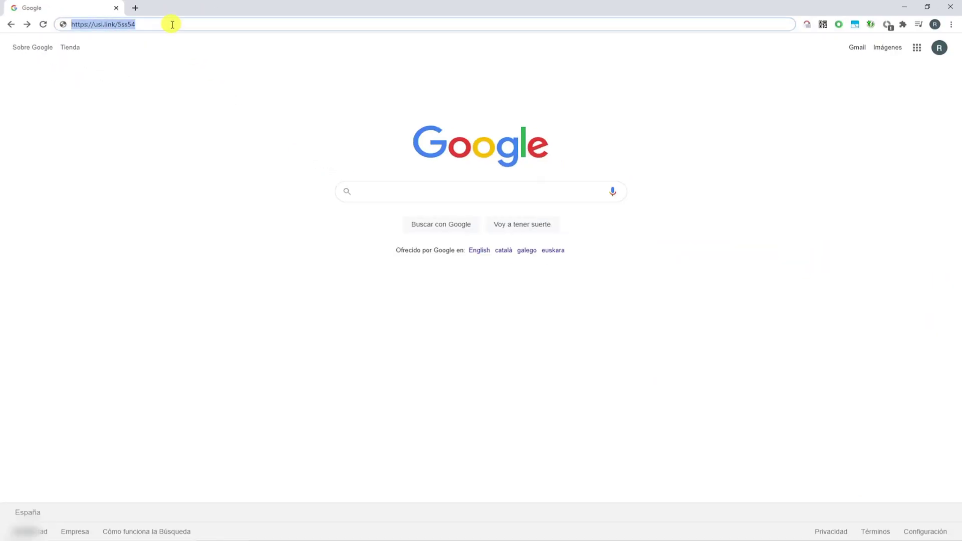
key("Return")
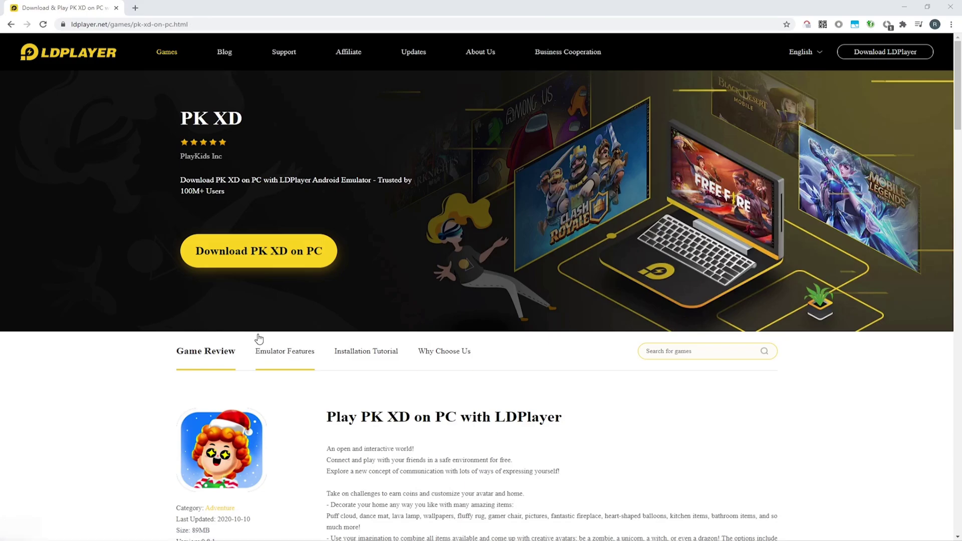
Examine the PK XD page and its previews of LDPlayer features, including Macros/Scripts, Multi-Instance Sync, Multi-Instance and Custom Control.
scroll(108, 275, "down", 2)
scroll(107, 274, "down", 15)
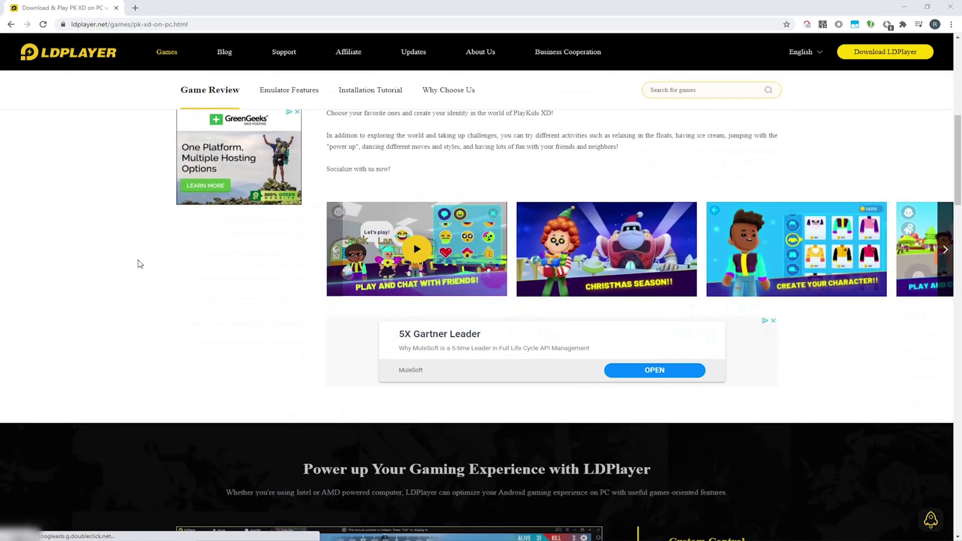
scroll(138, 263, "down", 18)
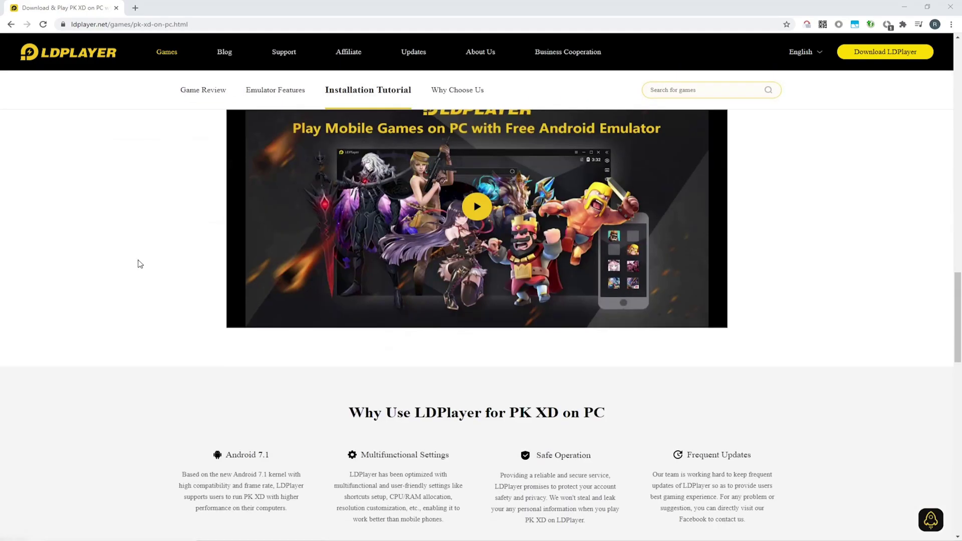
scroll(766, 284, "up", 15)
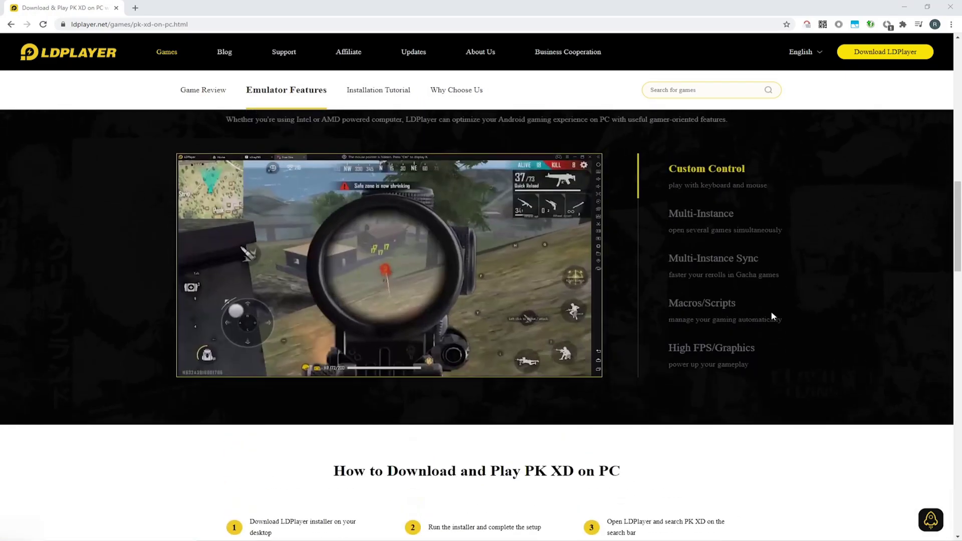
scroll(771, 316, "up", 2)
mouse_move(741, 458)
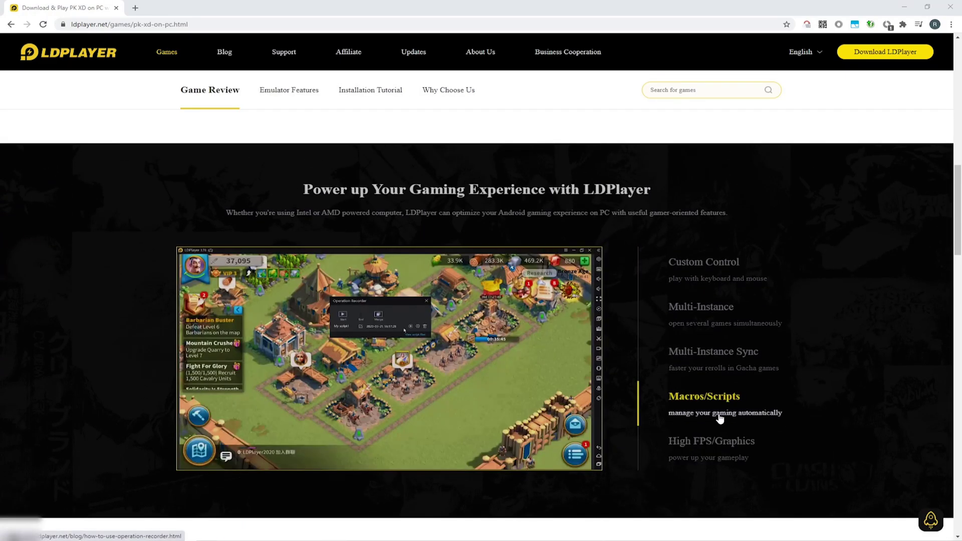
mouse_move(716, 362)
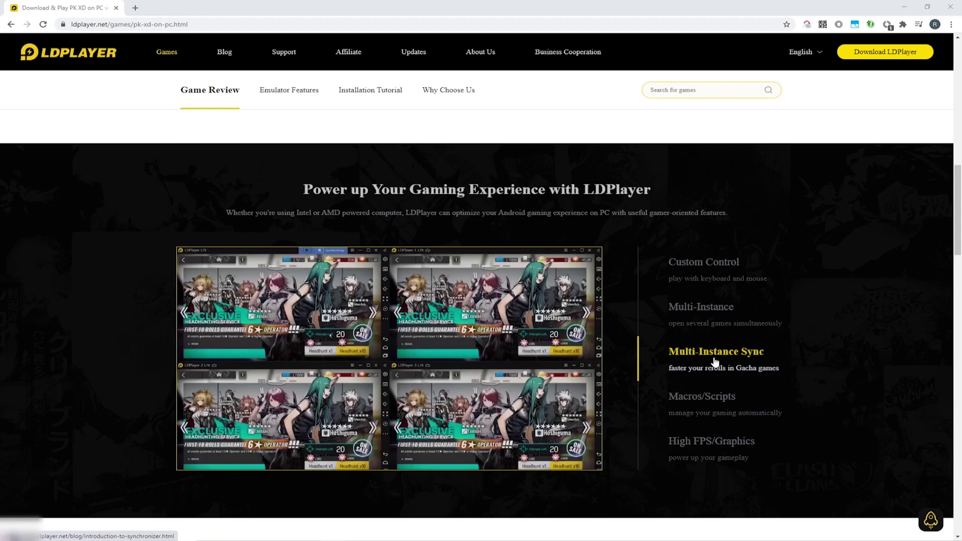
mouse_move(708, 330)
mouse_move(705, 271)
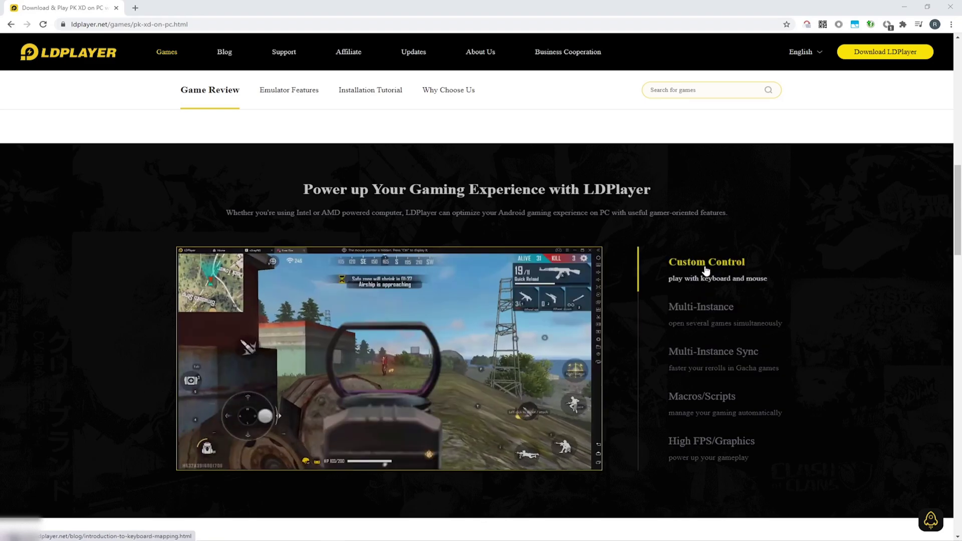
scroll(705, 271, "up", 15)
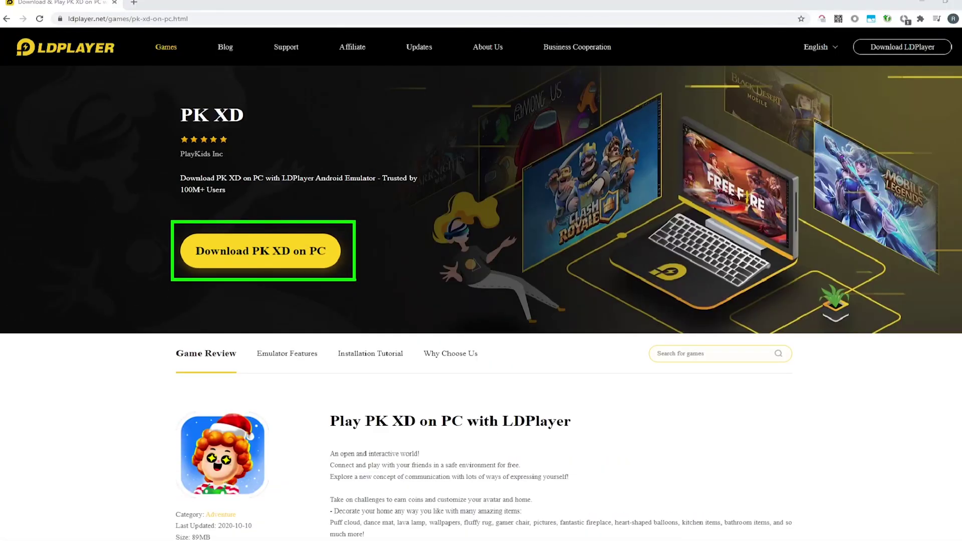
Download the LDPlayer installer for PK XD and run it with the browser out of the way.
left_click(245, 252)
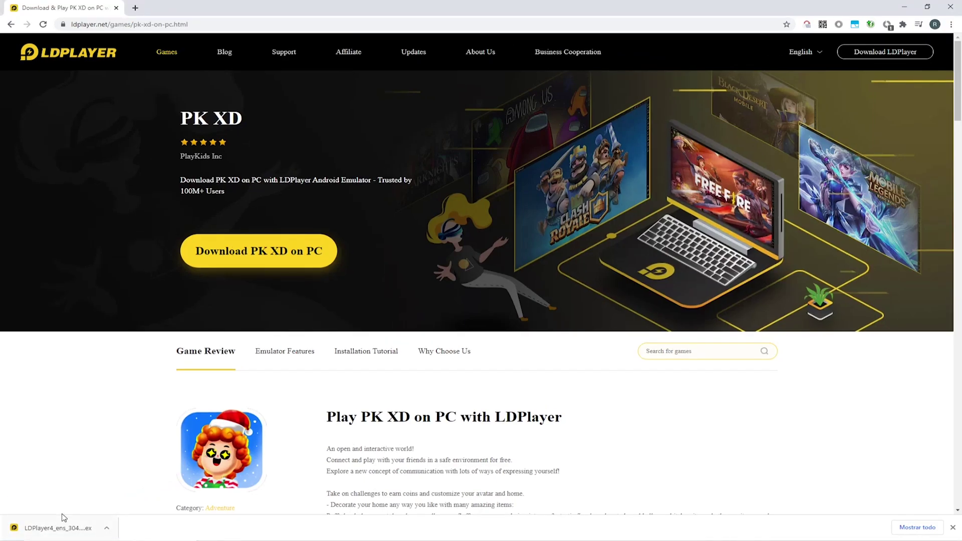
left_click(73, 528)
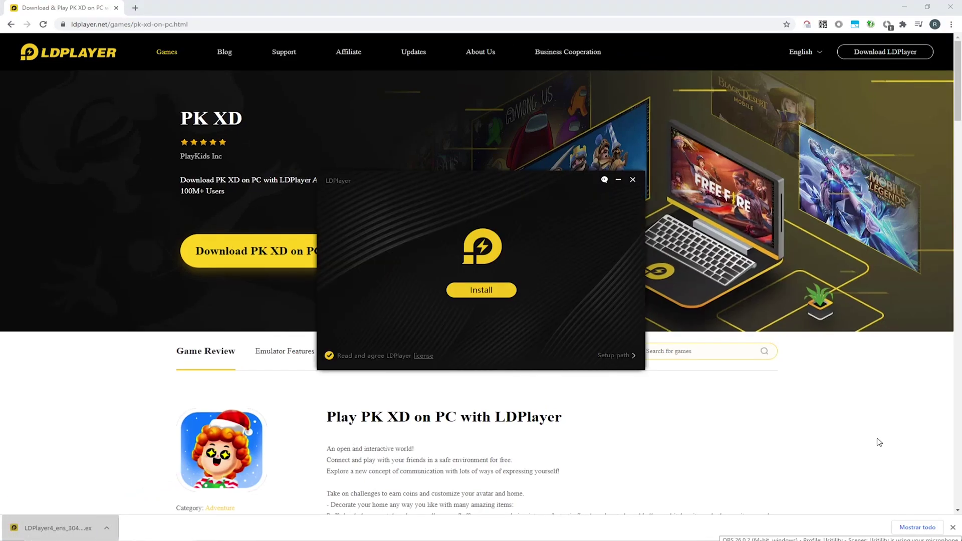
left_click(904, 10)
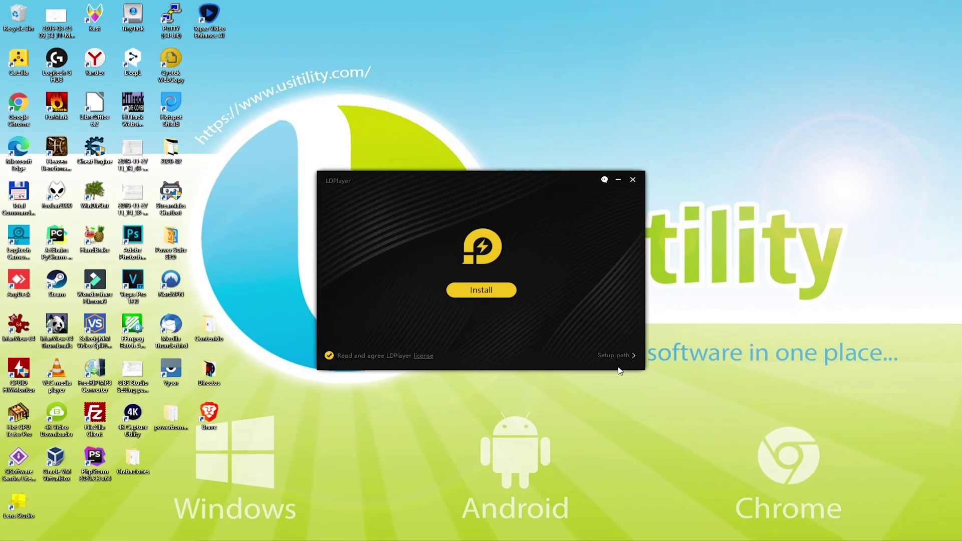
Review the setup path and install LDPlayer to C:\LDPlayer\LDPlayer4.0\.
left_click(633, 347)
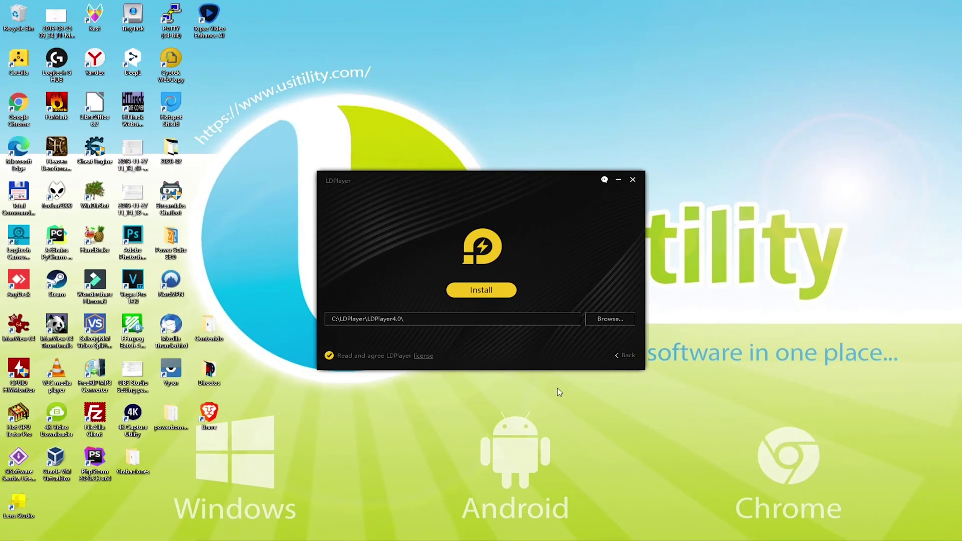
left_click(621, 359)
left_click(481, 290)
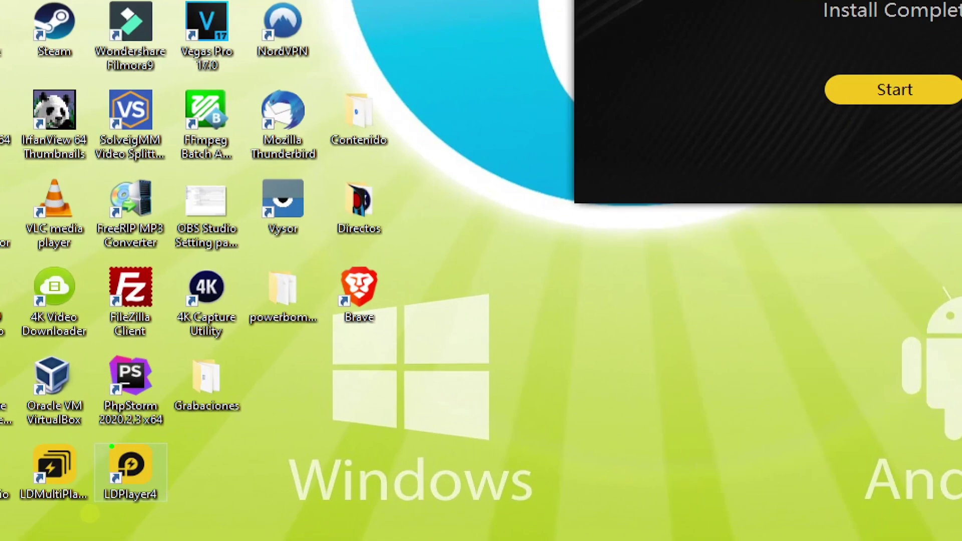
Launch LDPlayer and open the Play Store from the System Apps folder.
left_click(90, 521)
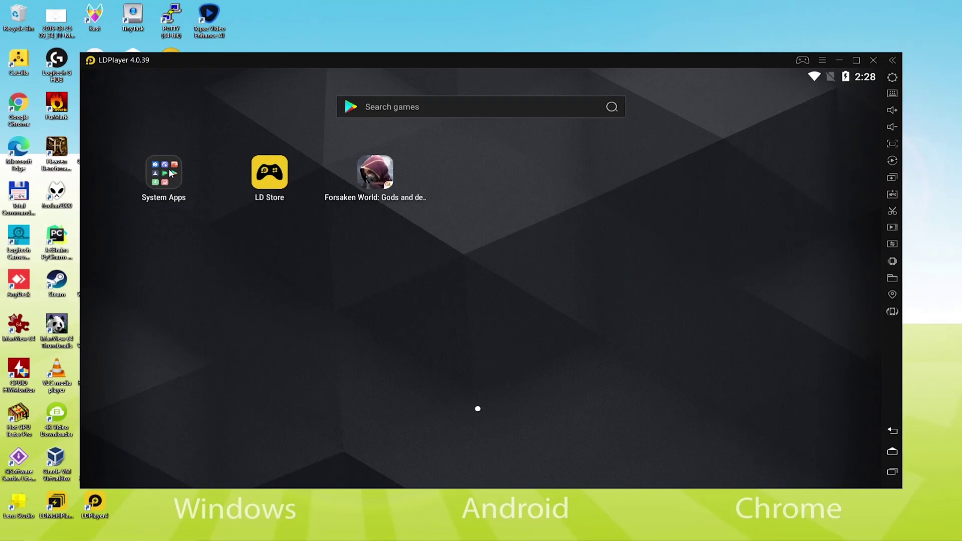
left_click(207, 213)
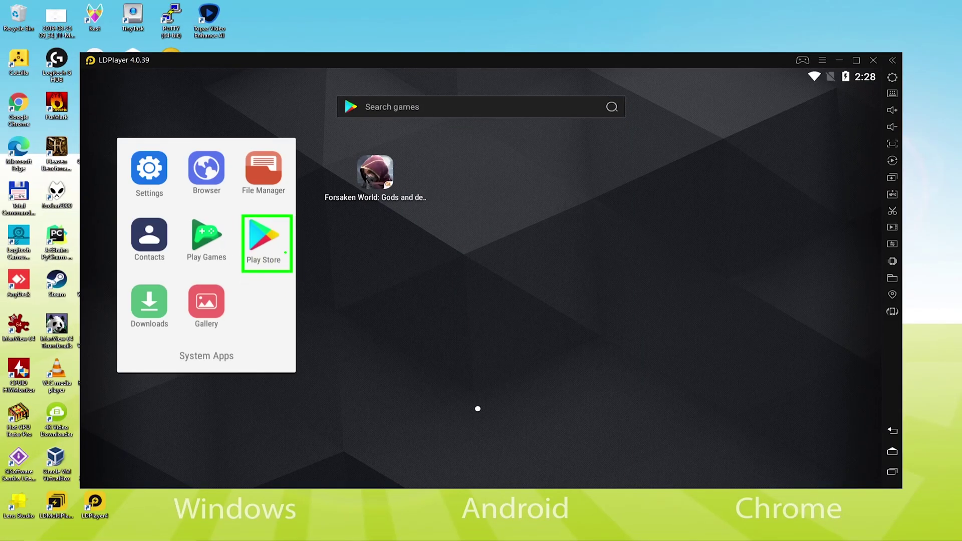
left_click(265, 238)
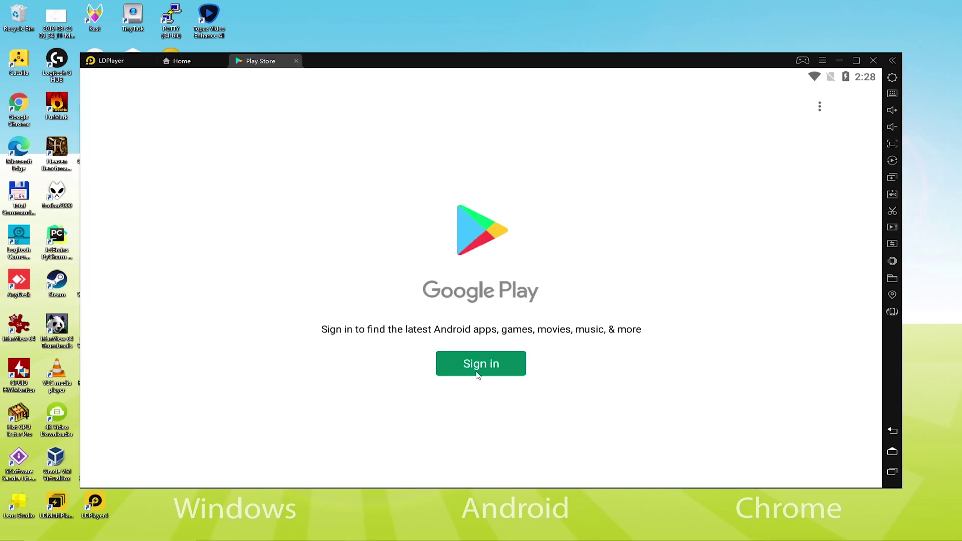
Start signing in to Google Play and fill in the Google account's email.
left_click(482, 366)
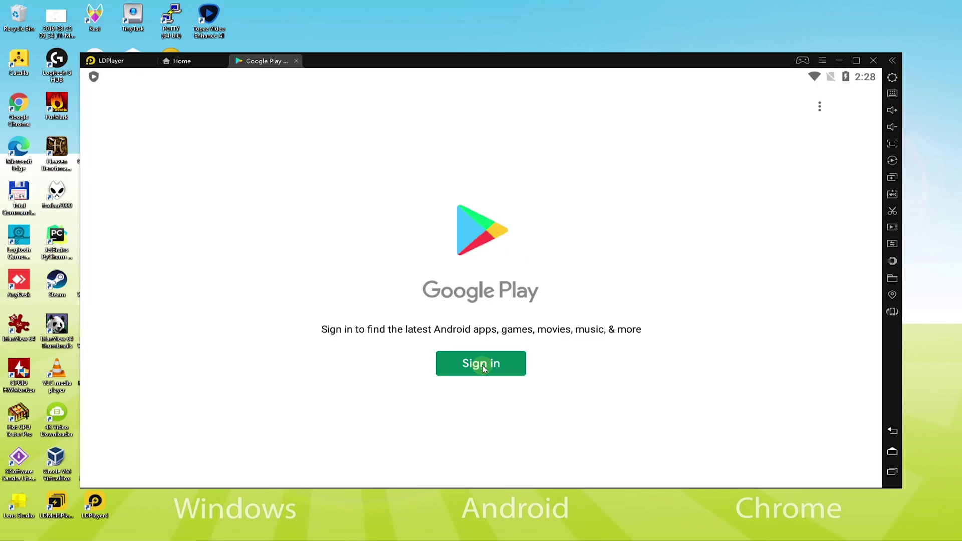
left_click(483, 364)
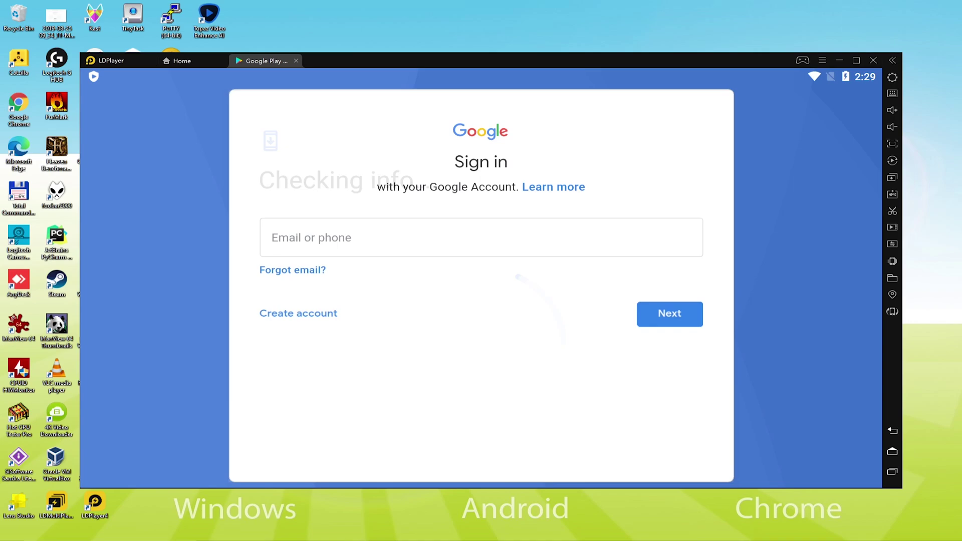
left_click(307, 239)
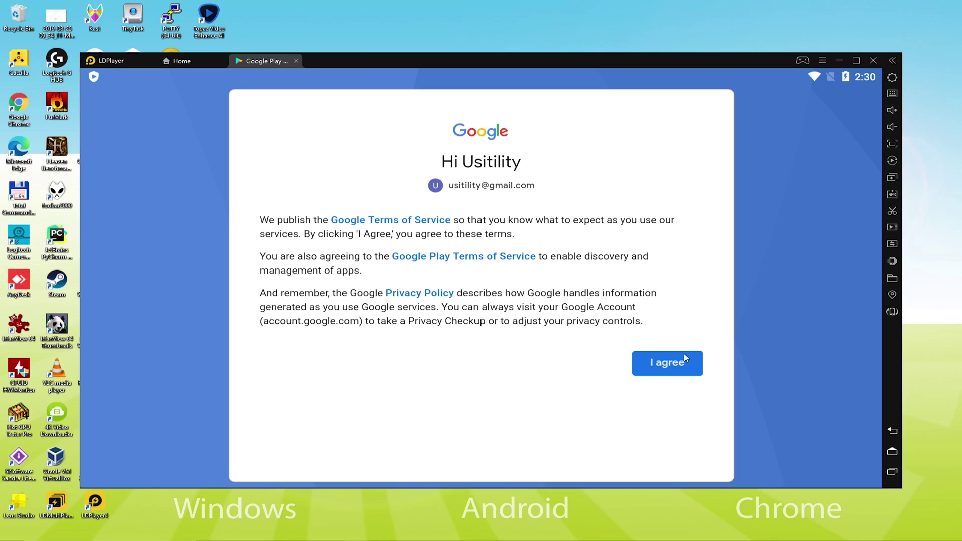
Agree to the Google terms and accept the Google services settings with Back up to Google Drive turned off.
left_click(680, 369)
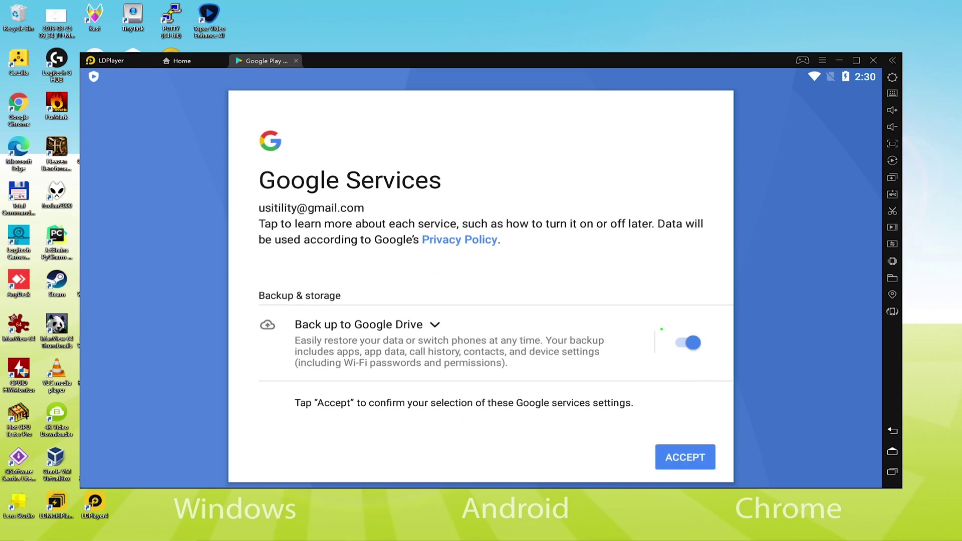
left_click(688, 343)
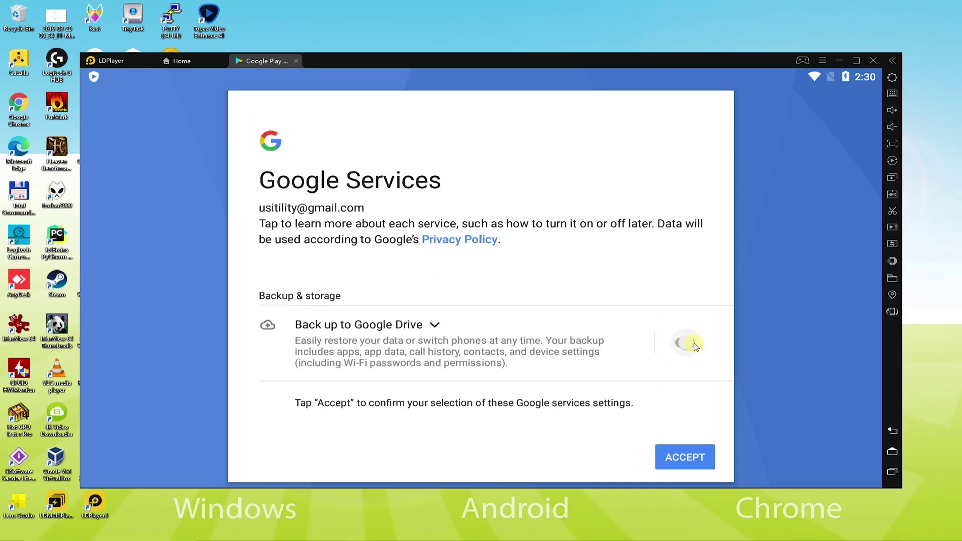
left_click(689, 457)
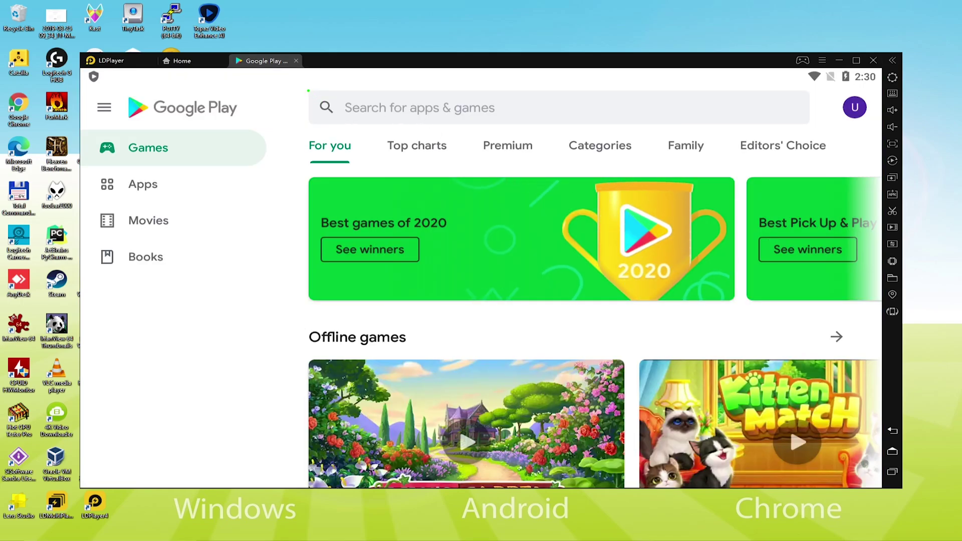
Search Google Play for "pk xd" and install PK XD - Explore and Play with your Friends!
left_click(415, 111)
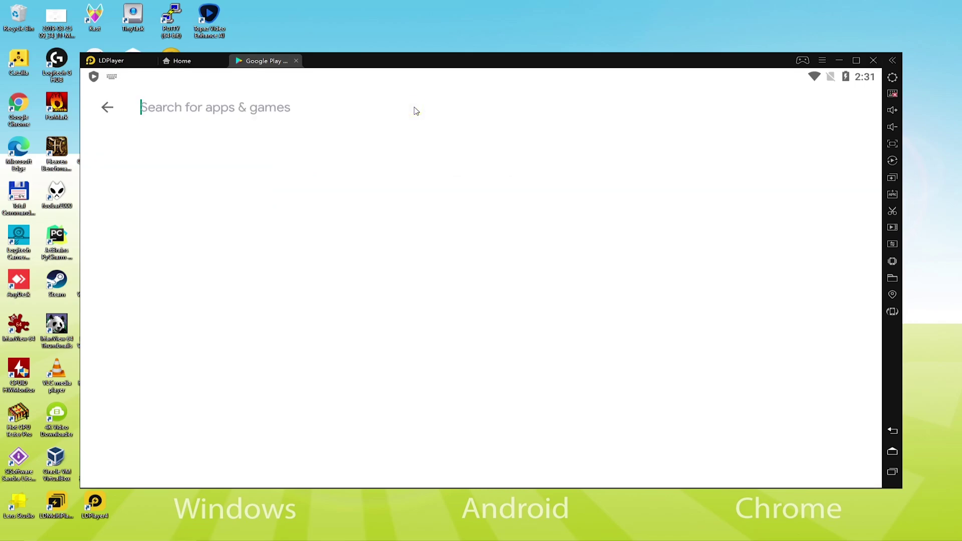
type("pk xd")
key("Return")
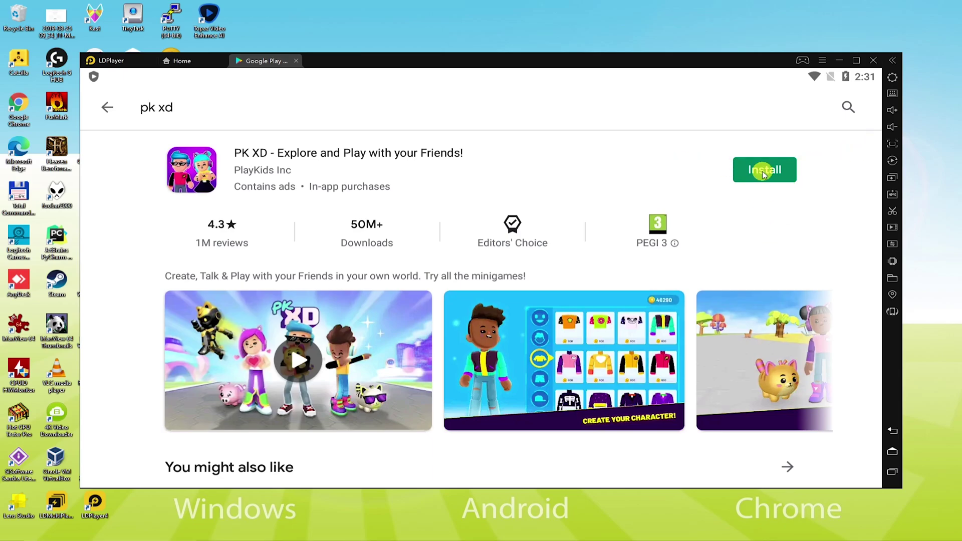
left_click(762, 170)
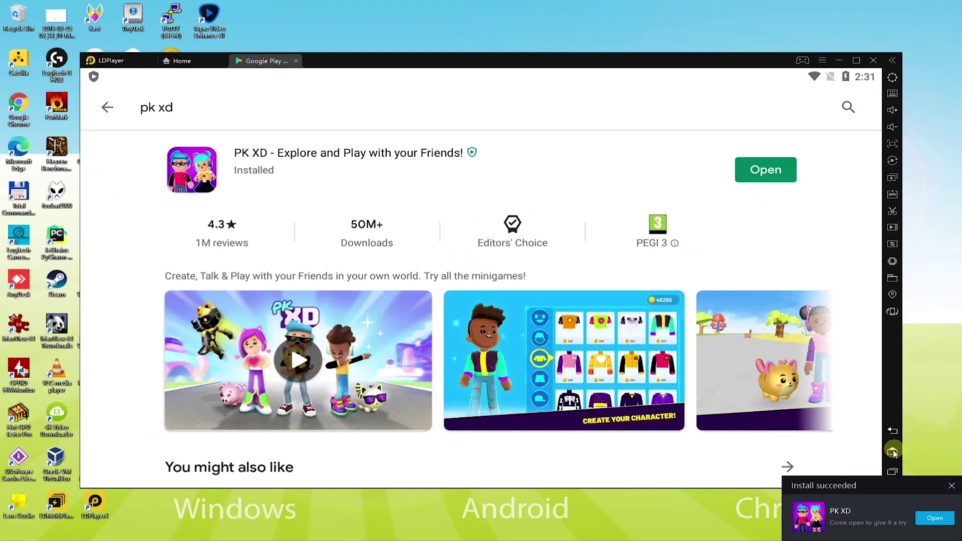
Return to the emulator's home screen and launch PK XD.
left_click(892, 452)
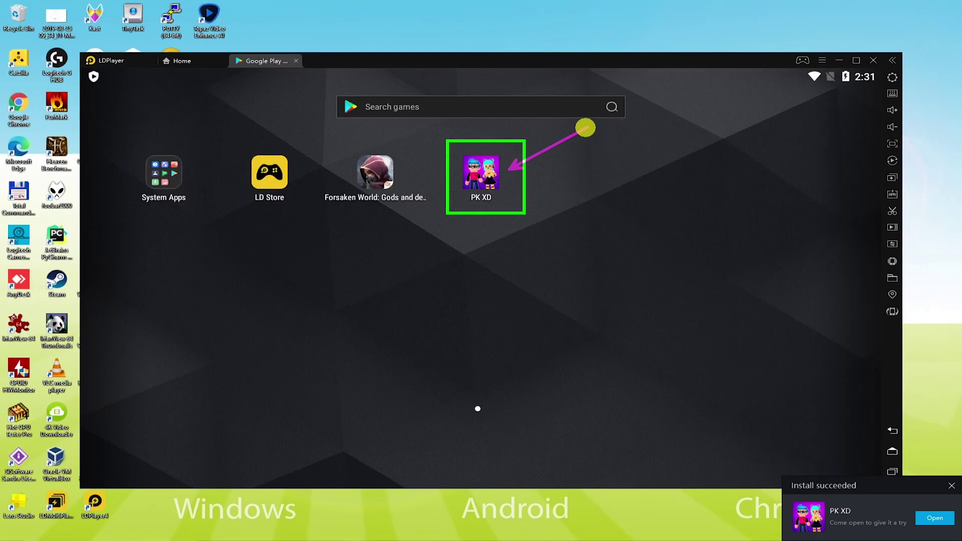
left_click(480, 173)
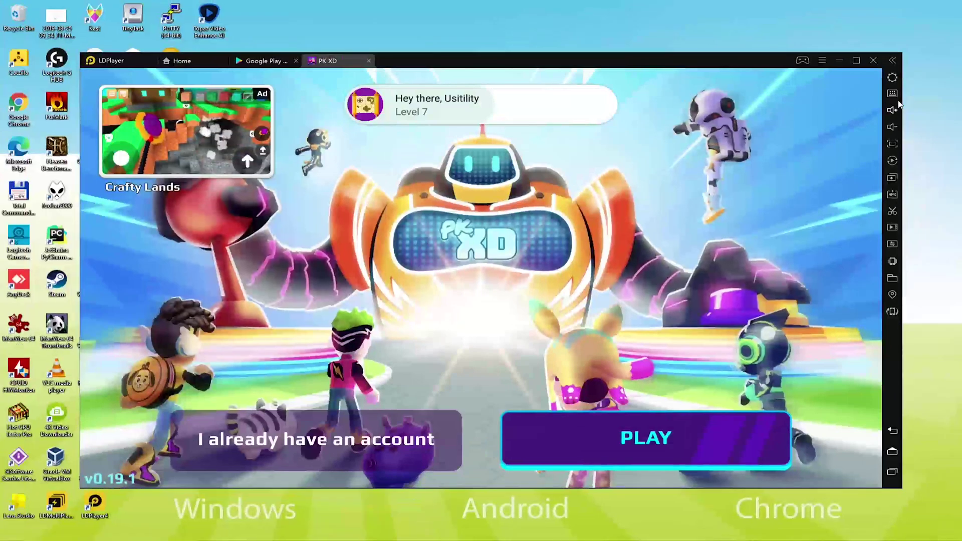
View the keyboard mapping settings for PK XD, leave them and start playing the game.
left_click(858, 90)
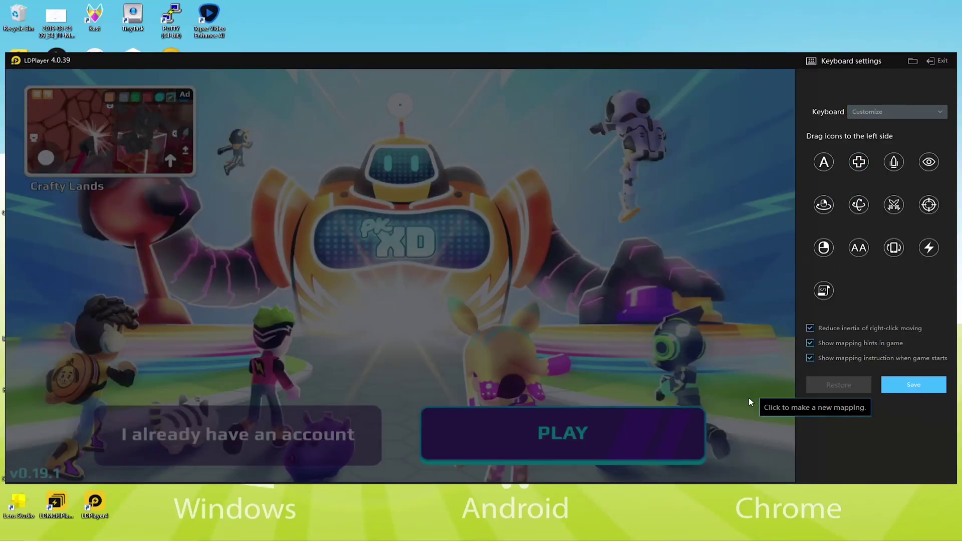
left_click(940, 62)
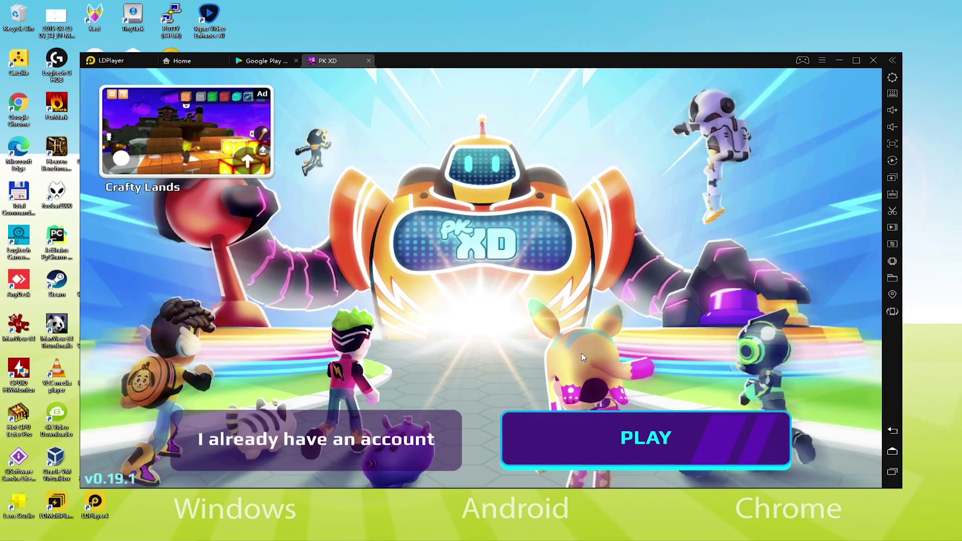
left_click(632, 443)
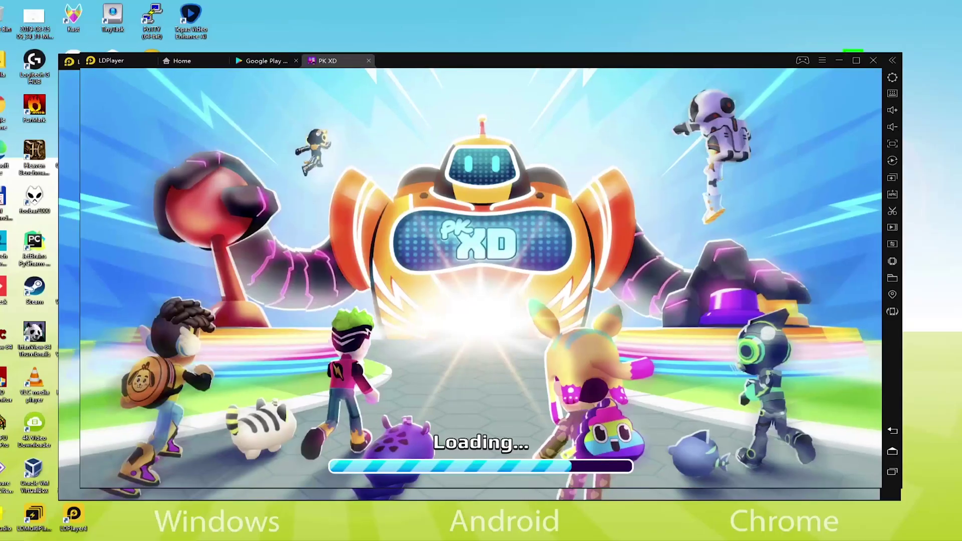
Maximize the emulator window and restore it, and switch the game's full-screen view on and off.
left_click(863, 89)
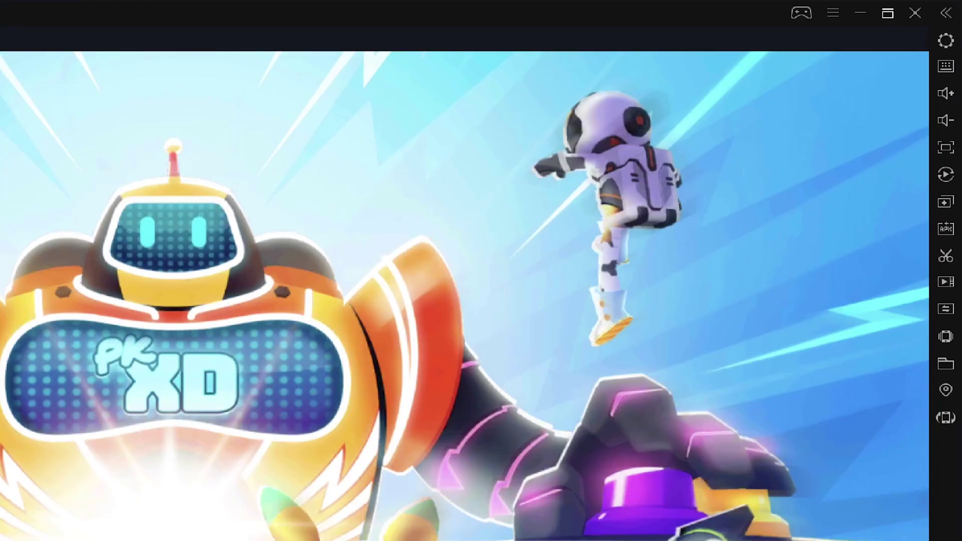
left_click(935, 5)
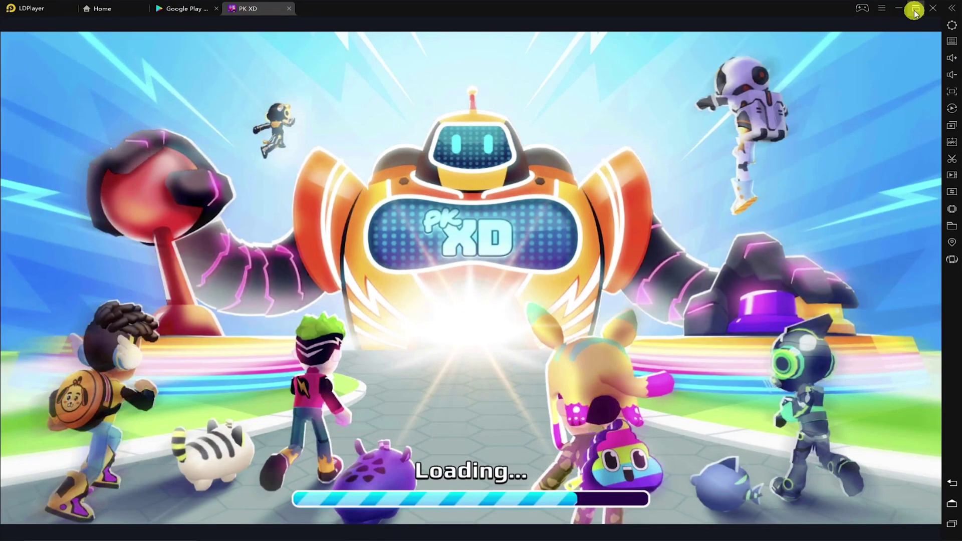
left_click(915, 9)
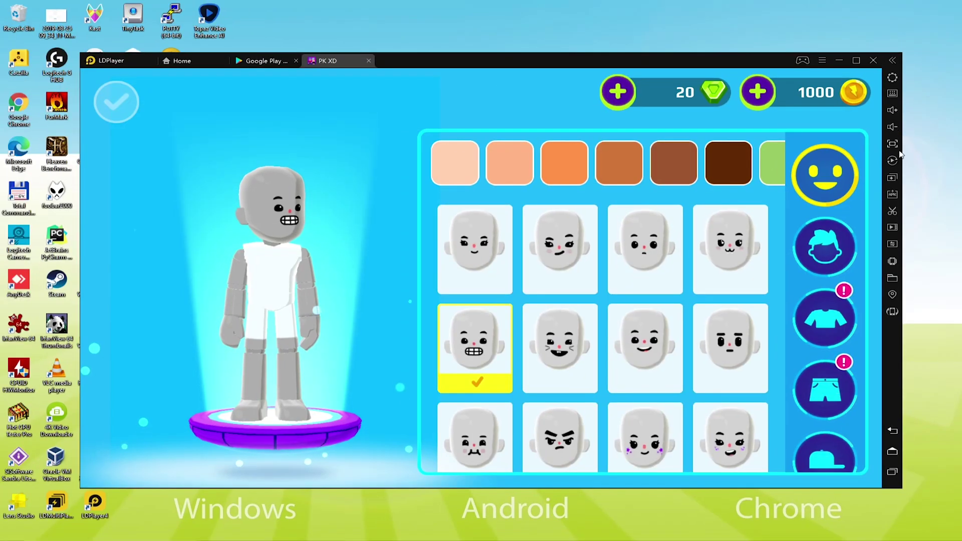
left_click(855, 145)
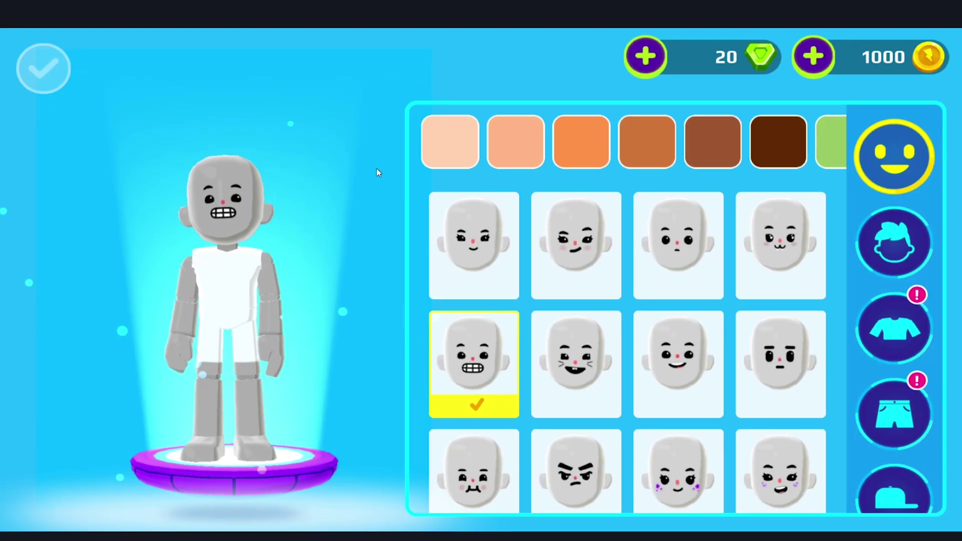
key("F11")
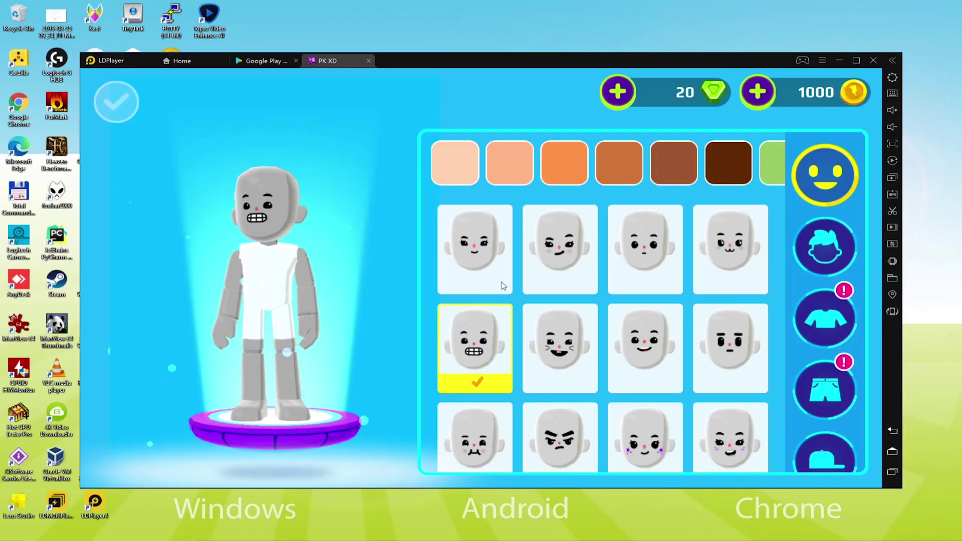
Give the avatar the whiskered laughing face, browse the hairstyles, and put on the dark T-shirt with the yellow hand sign.
left_click(580, 360)
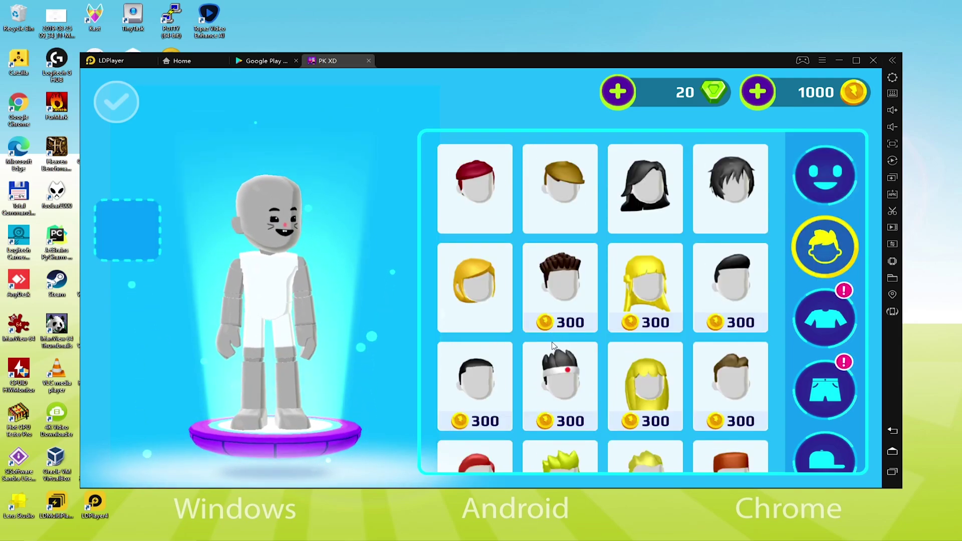
scroll(760, 352, "down", 3)
left_click(823, 321)
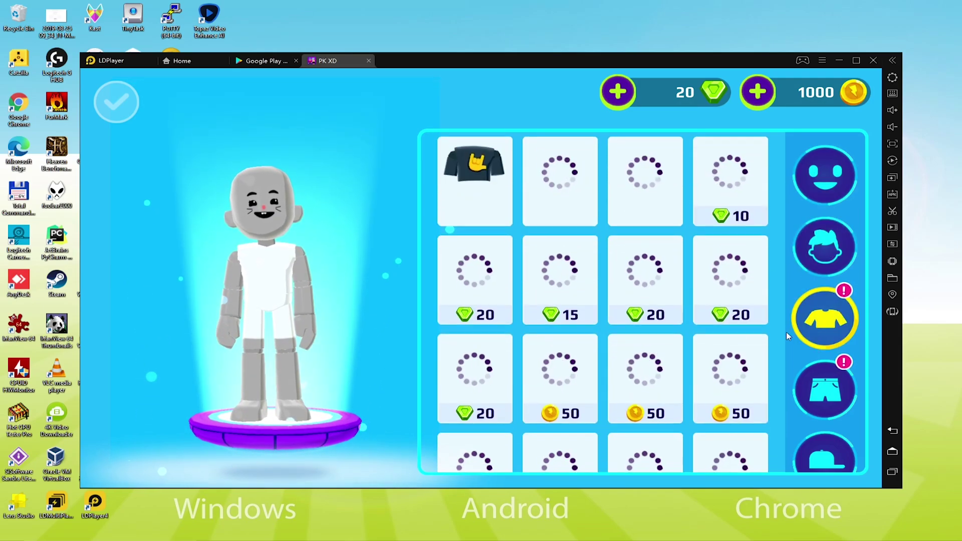
left_click(481, 189)
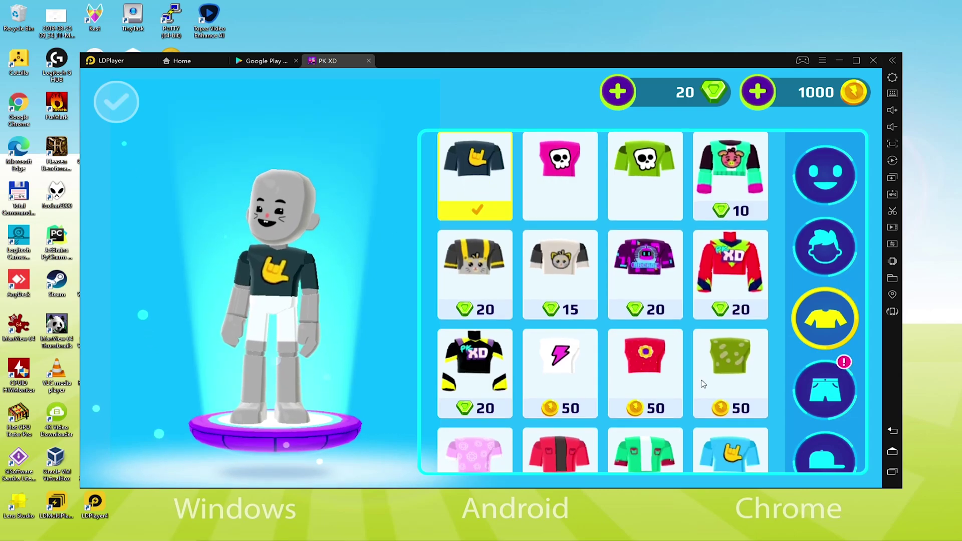
Dress the avatar in the free long brown trousers.
left_click(825, 388)
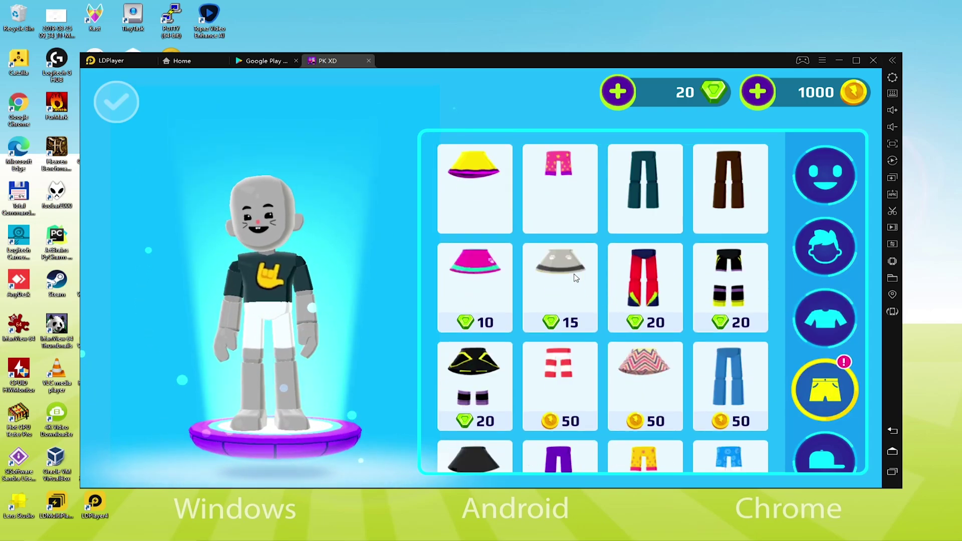
left_click(644, 183)
left_click(729, 186)
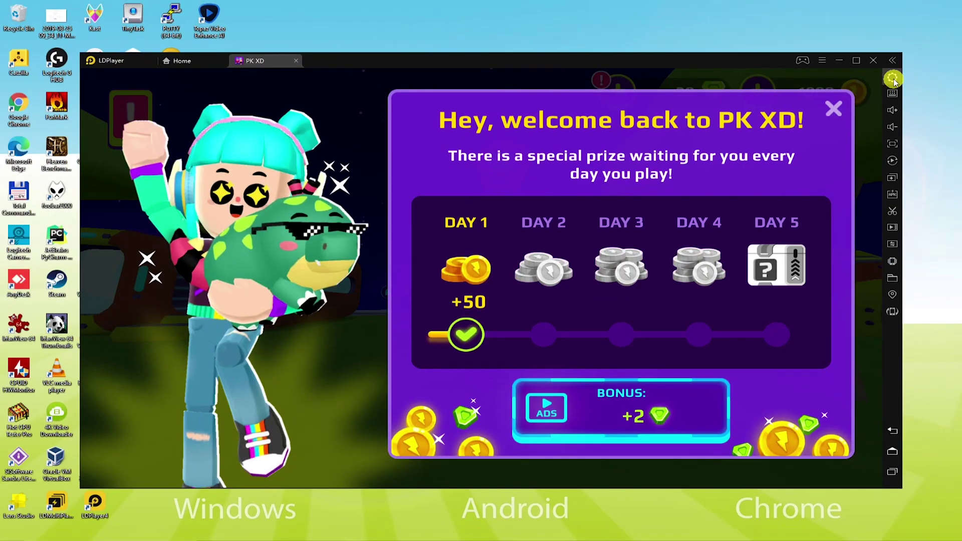
View the available languages in the emulator's Other settings and close the settings without changing anything.
left_click(860, 79)
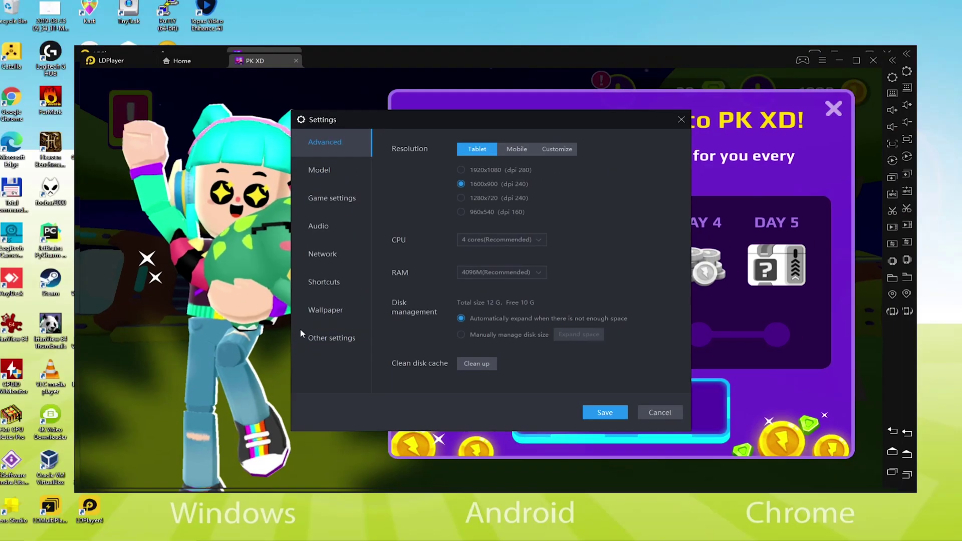
left_click(363, 347)
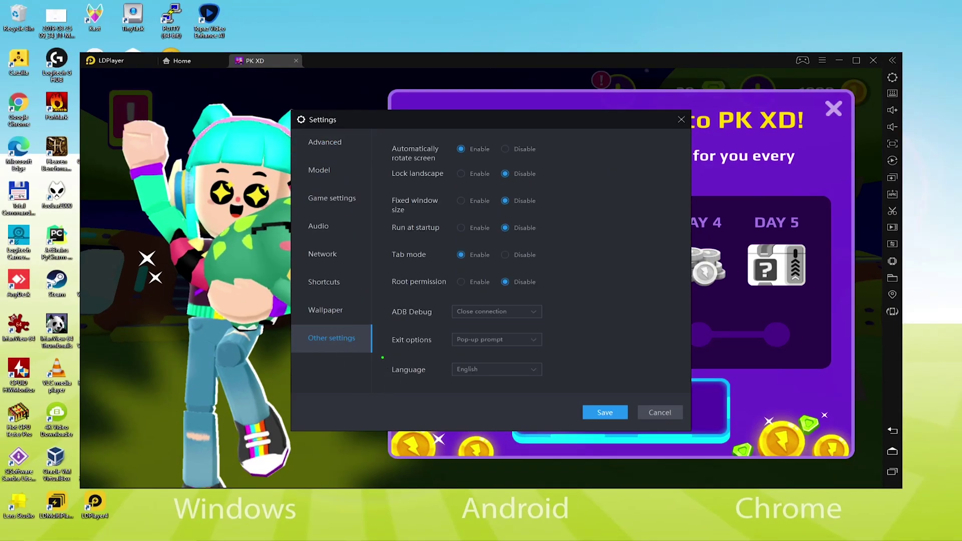
left_click(478, 372)
left_click(597, 346)
left_click(680, 120)
Walk and jump the character past the armor suits to the creature display in the red frame.
key("w")
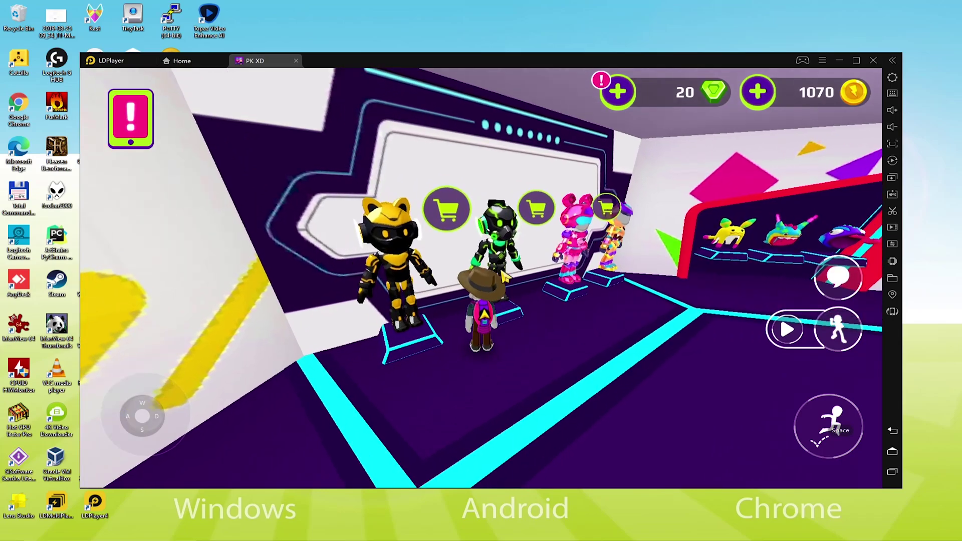
key("w")
key("d")
key("space")
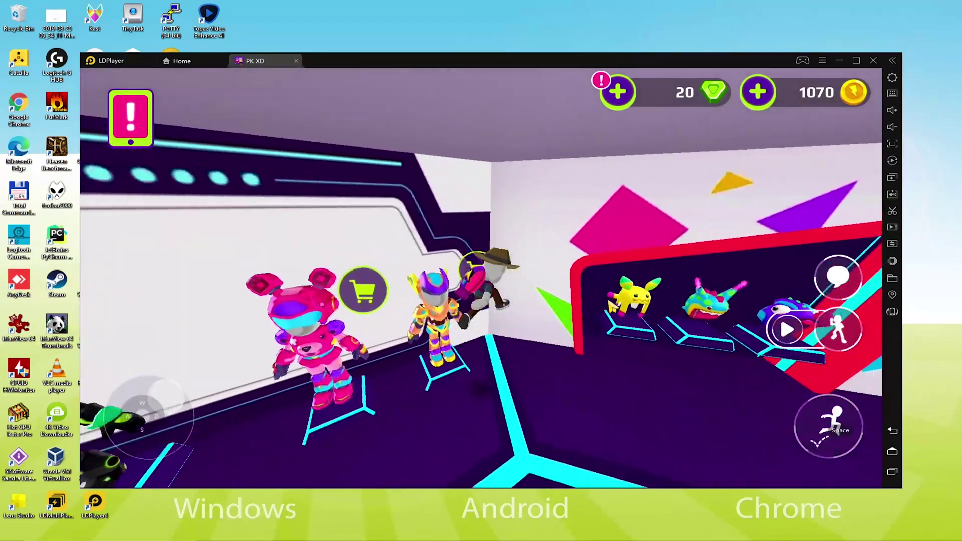
key("s")
key("d")
key("w")
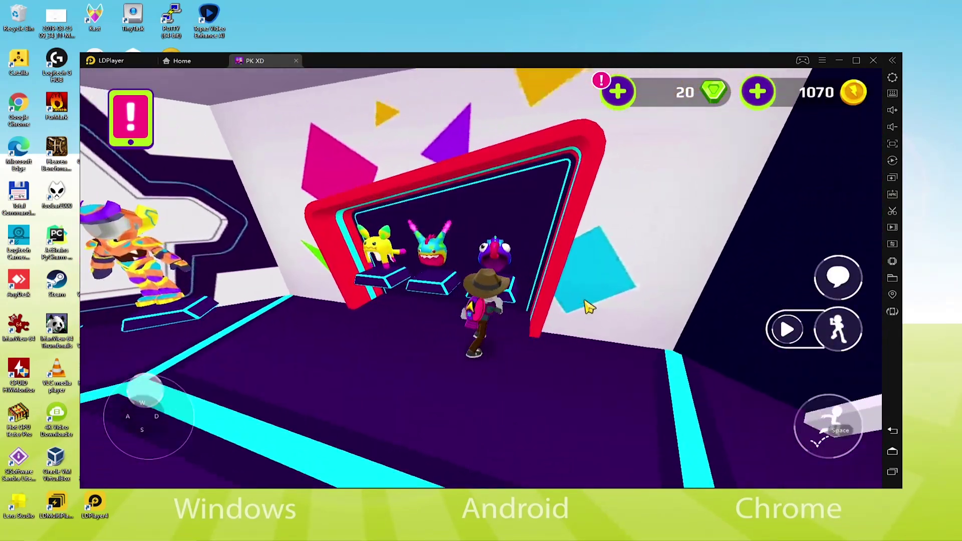
key("a")
key("a")
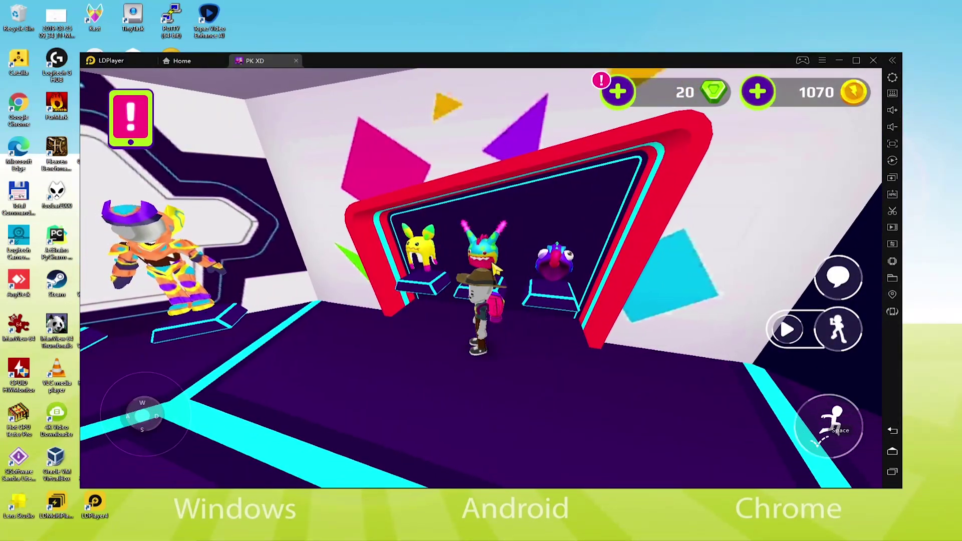
Move the character away from the red-framed display and through the wide doorway into the purple hat shop.
key("space")
key("s")
key("d")
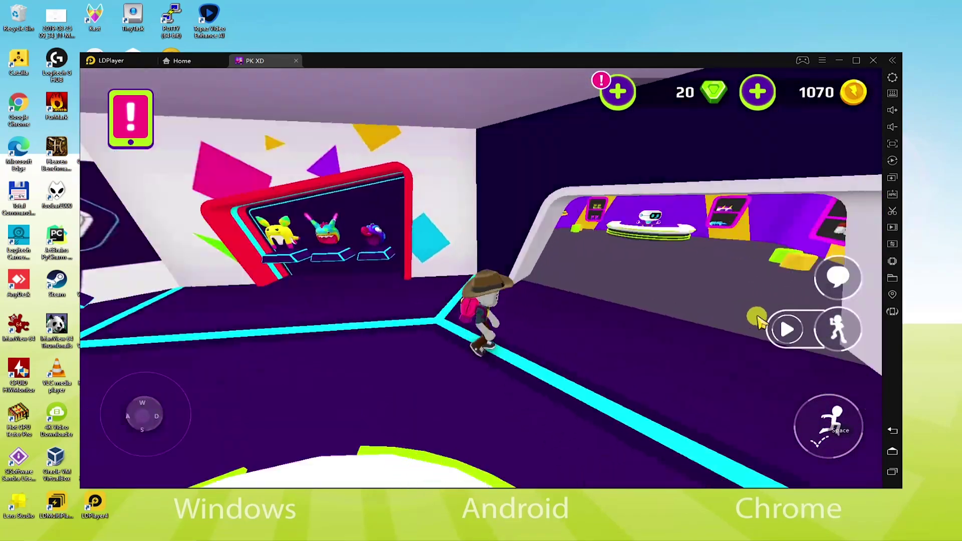
key("w")
key("d")
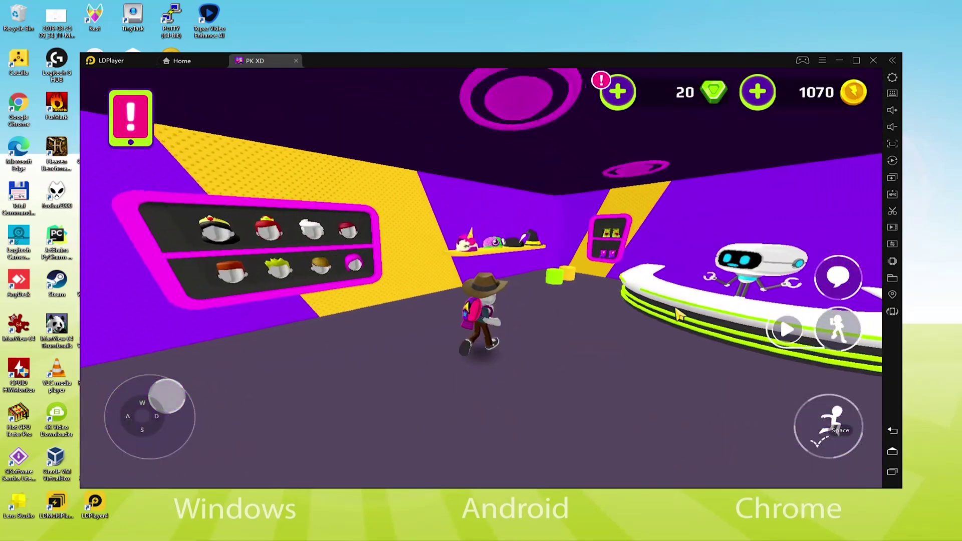
Walk the character past the robot's counter and the hat shelf to the doorway facing the round display.
key("d")
key("s")
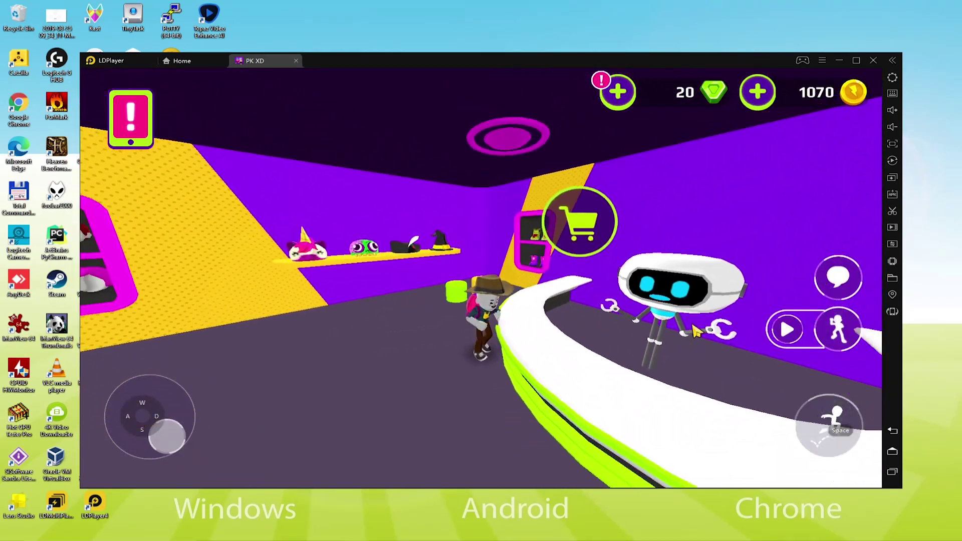
key("w")
key("d")
key("w")
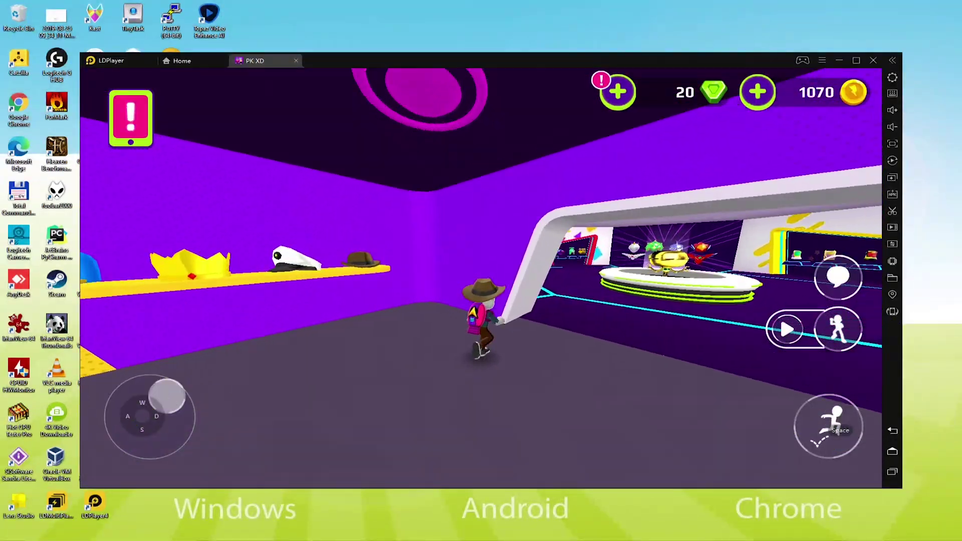